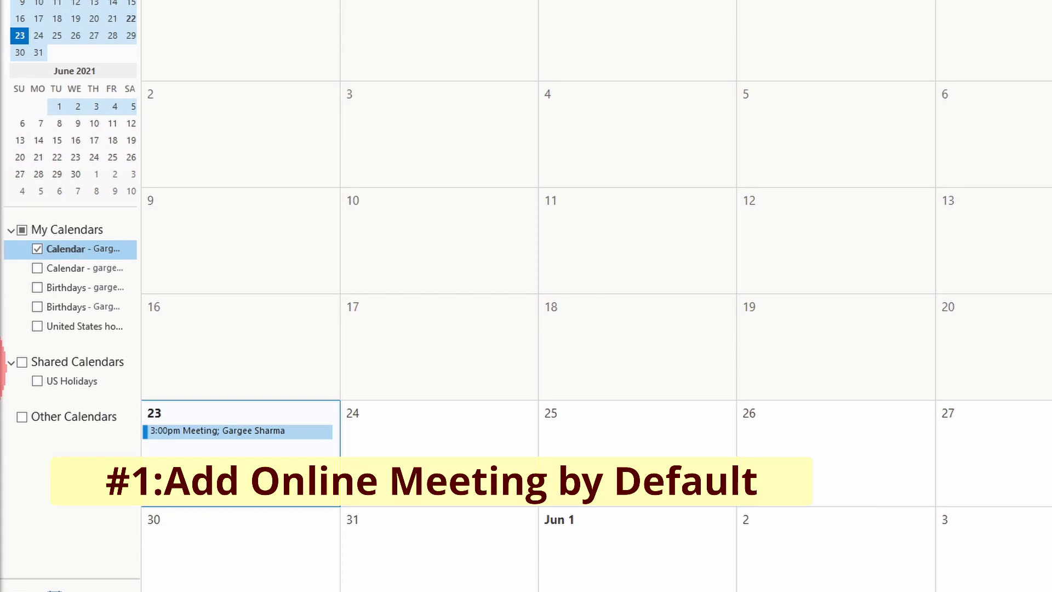
Step: Create a meeting request for Monday, May 24 and make it a Teams meeting
left_click(391, 438)
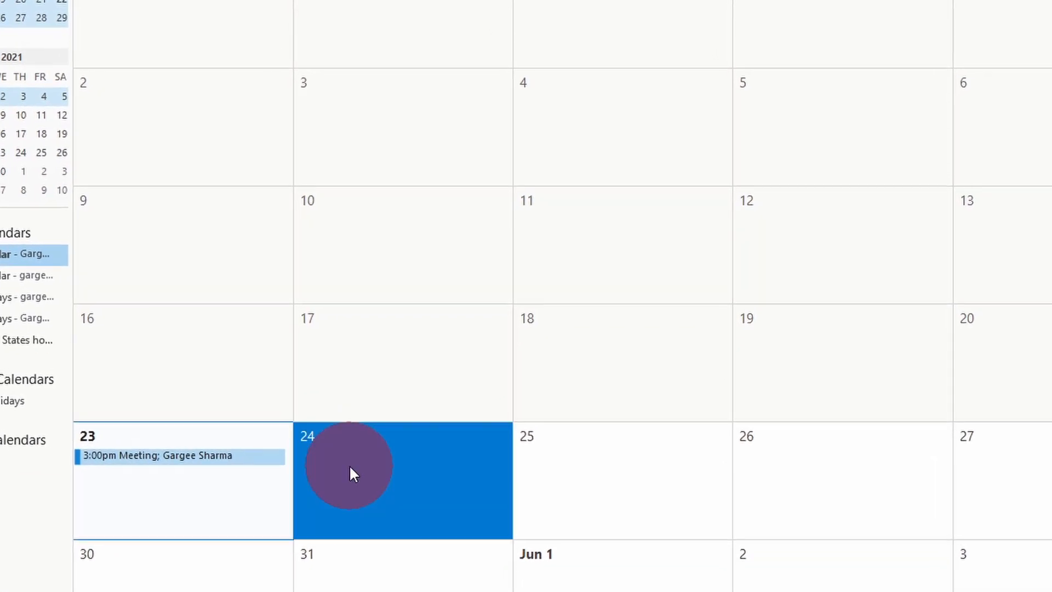
right_click(349, 465)
left_click(457, 256)
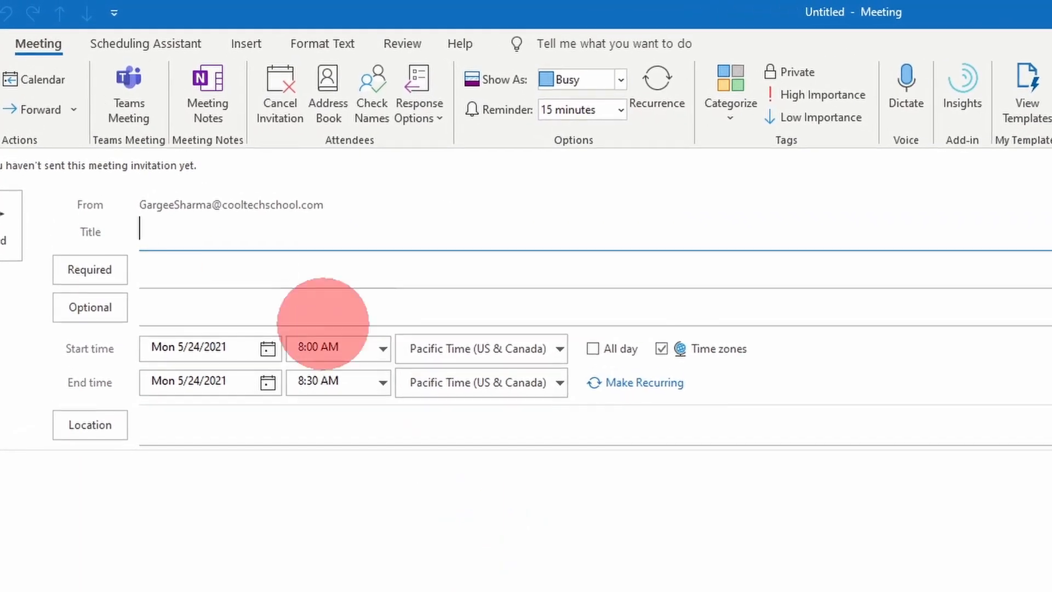
left_click(131, 113)
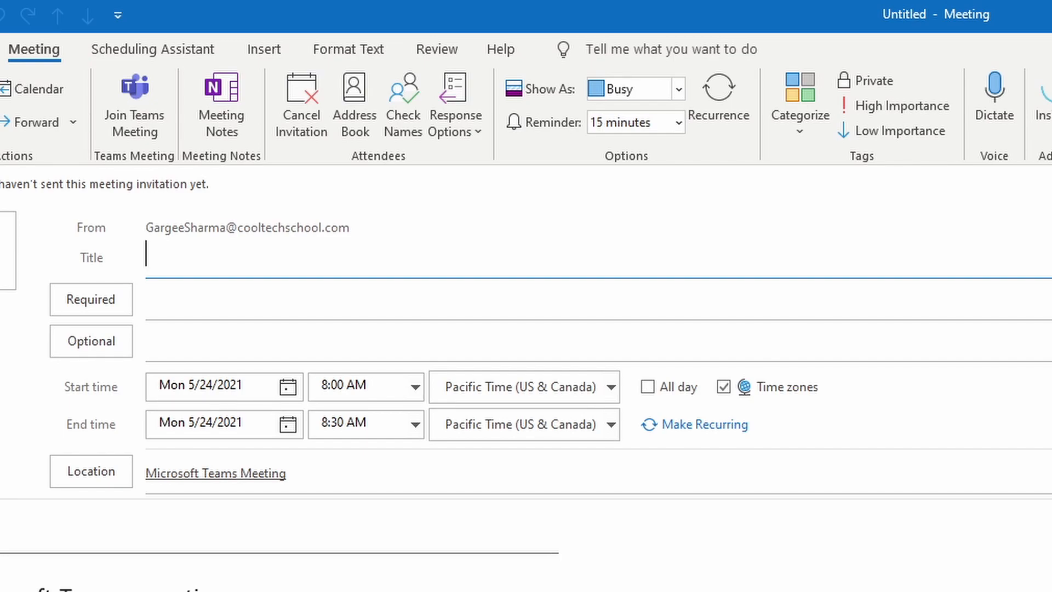
Step: Enable the "Add online meeting to all meetings" setting in the calendar options
left_click(287, 478)
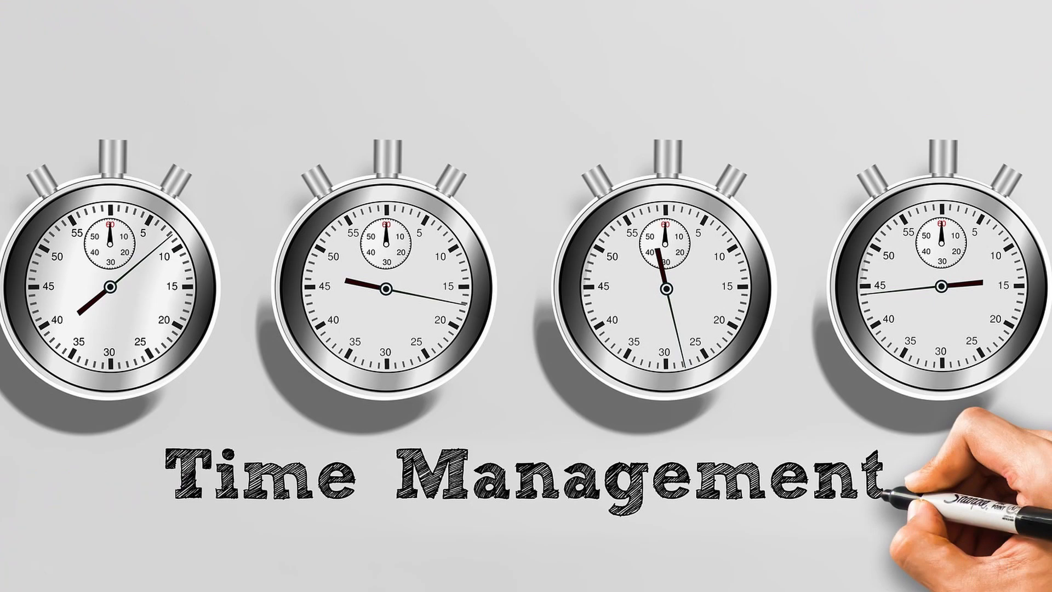
left_click(287, 478)
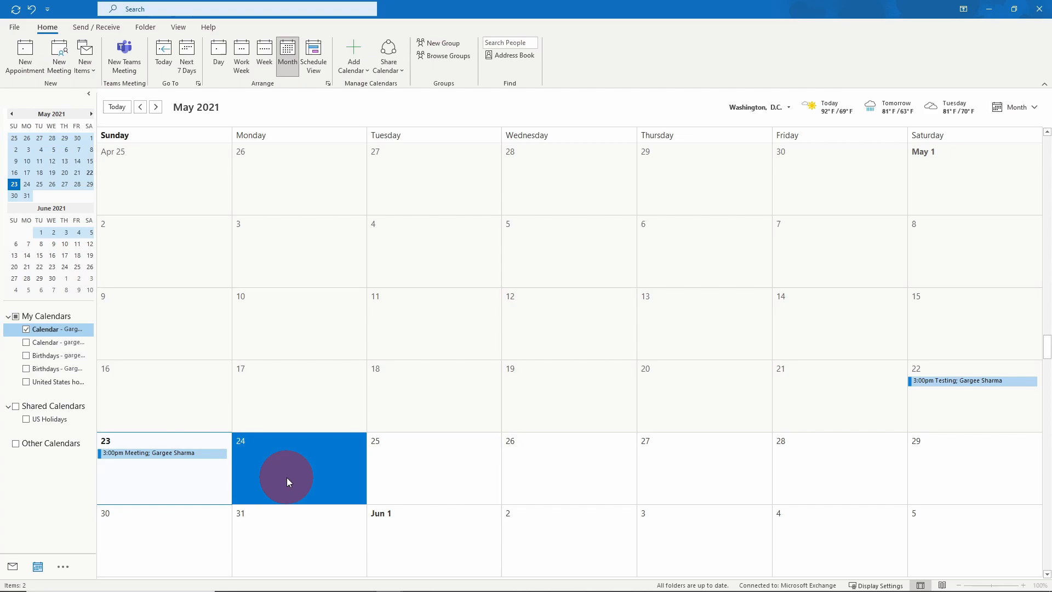
right_click(323, 445)
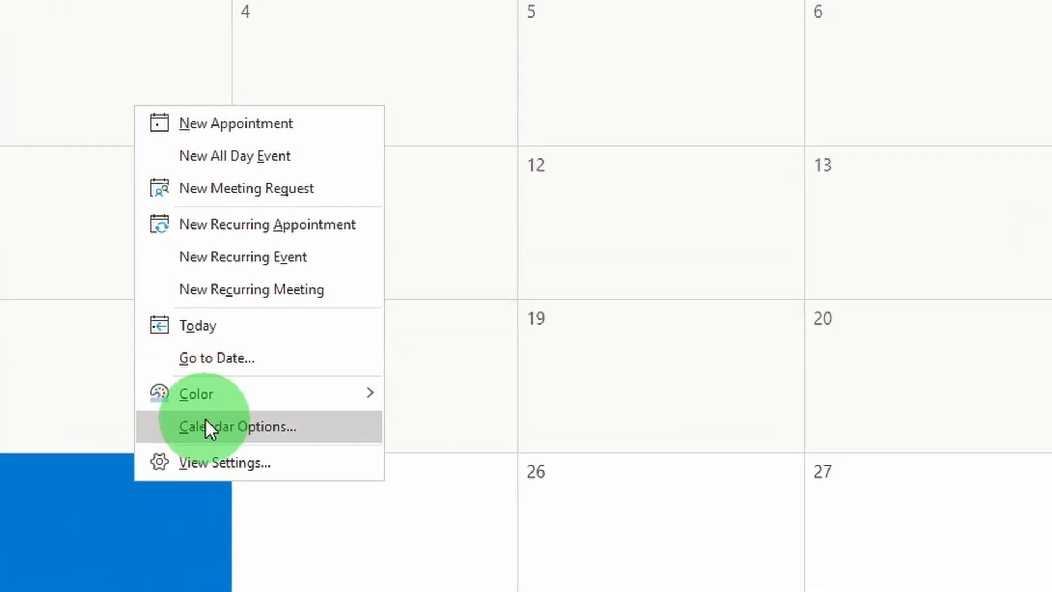
left_click(205, 426)
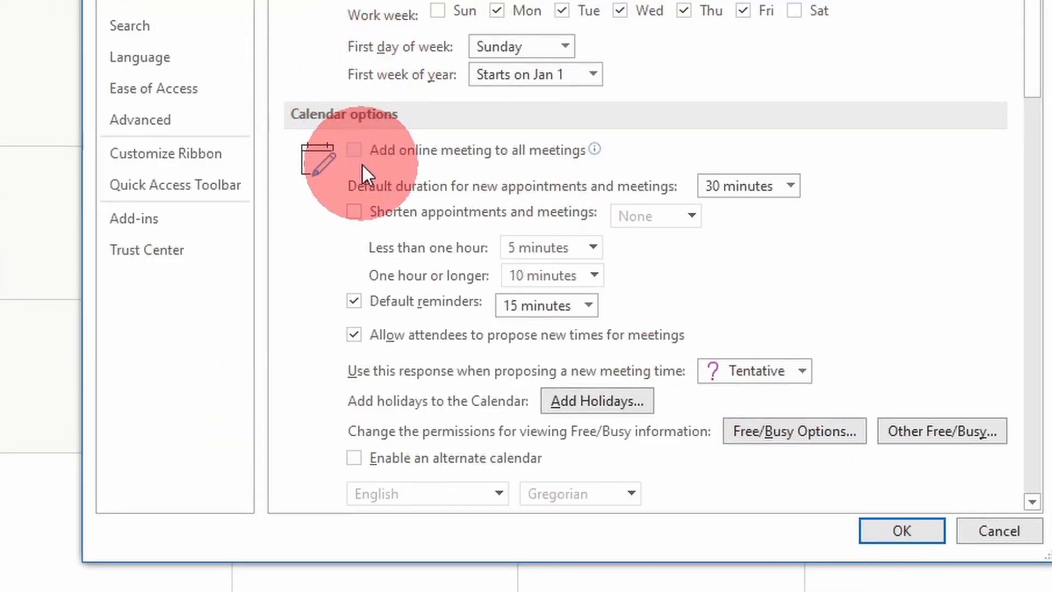
mouse_move(353, 157)
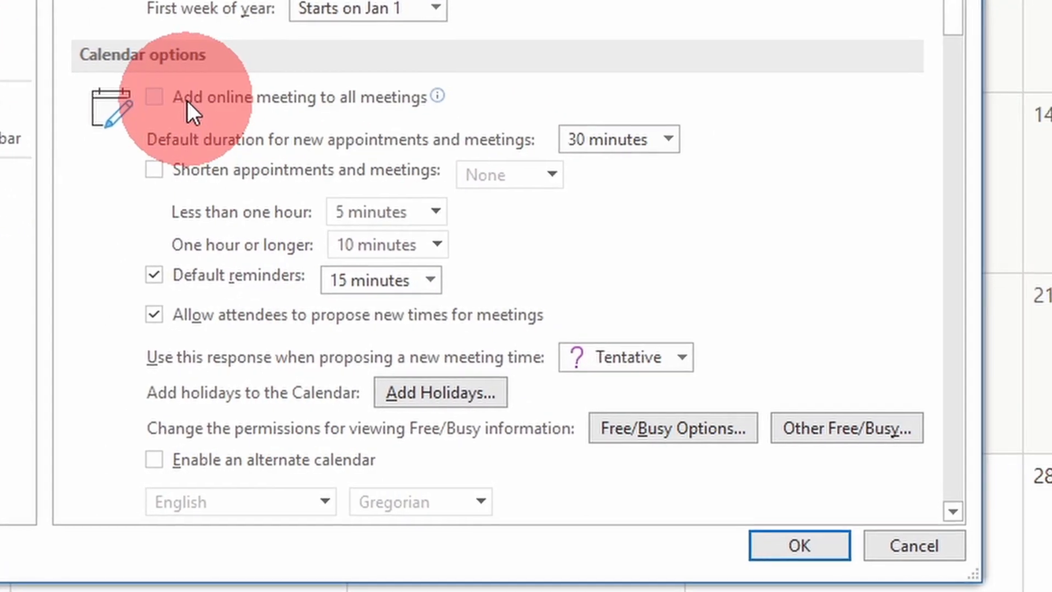
left_click(154, 96)
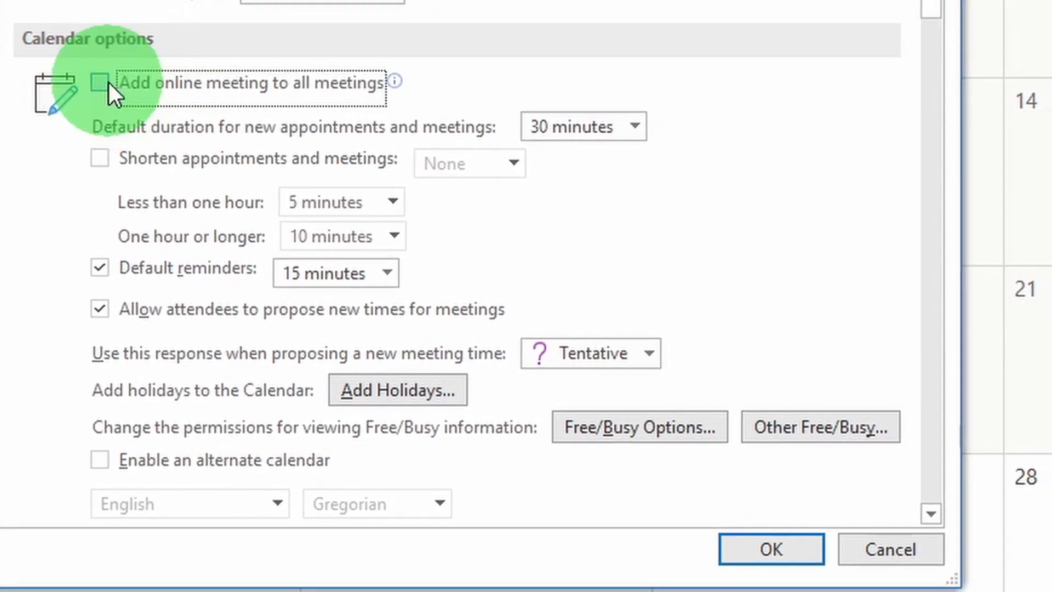
left_click(809, 547)
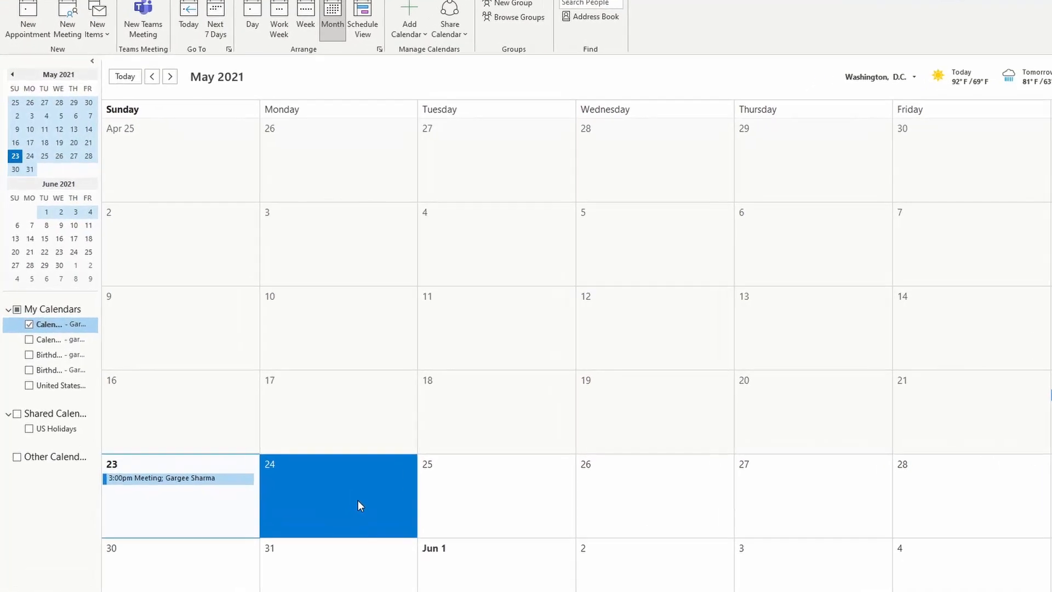
Step: Start a new meeting request for Monday, May 24 from the calendar
right_click(388, 520)
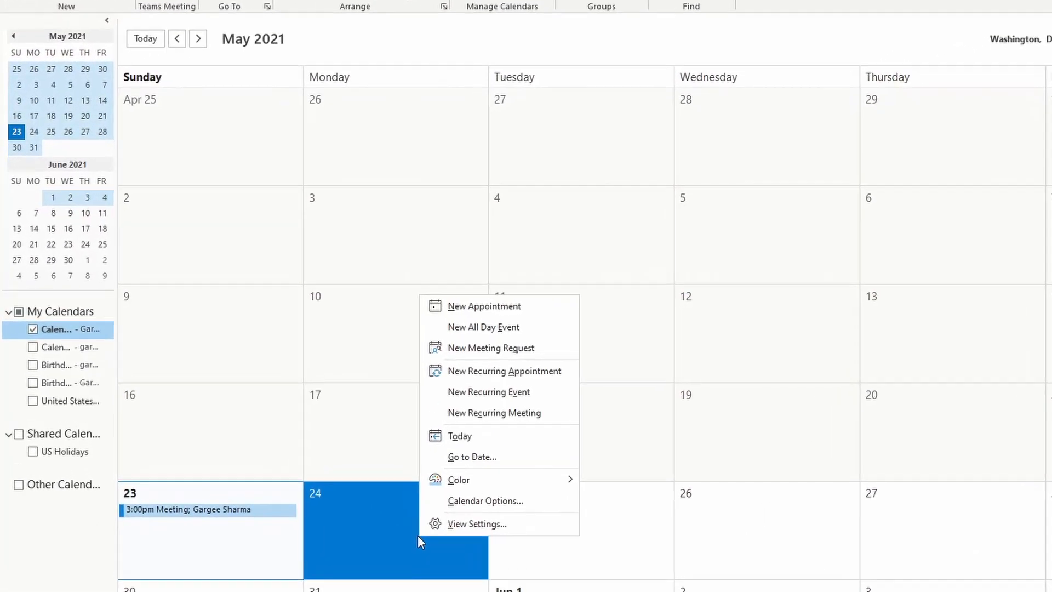
left_click(431, 345)
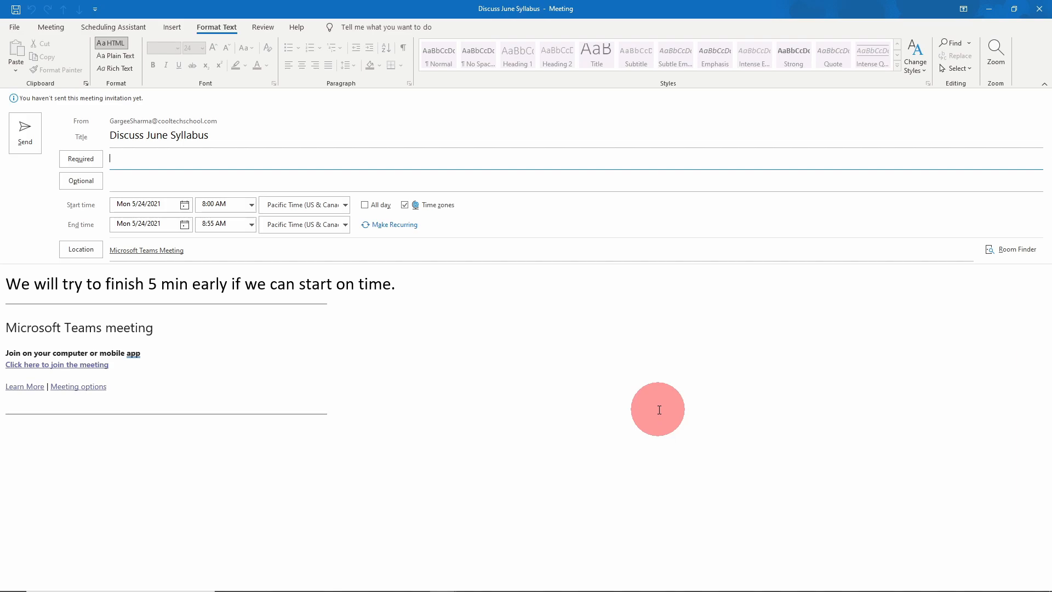
type("l")
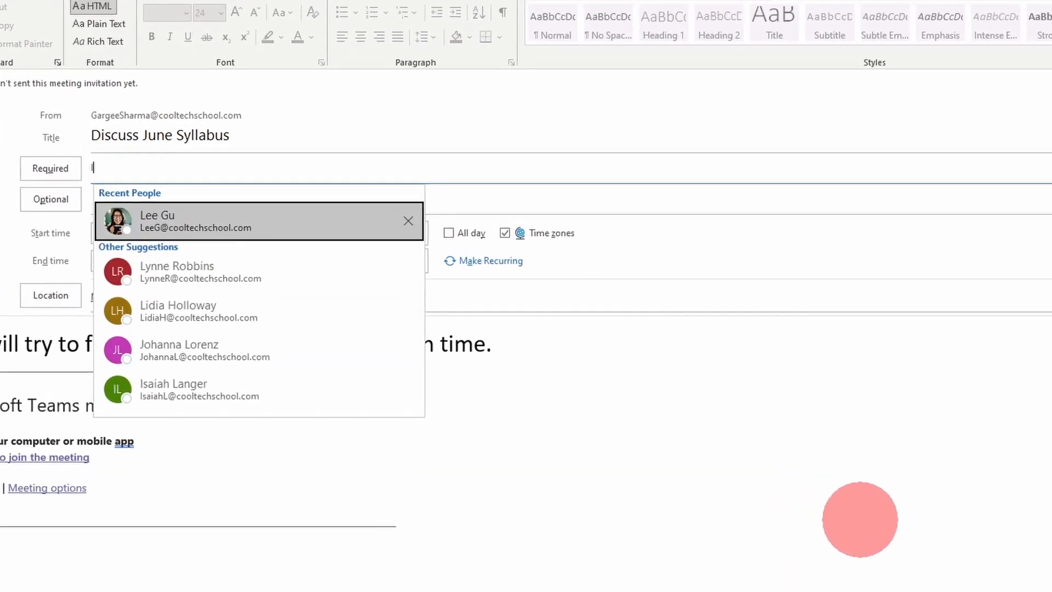
key("Return")
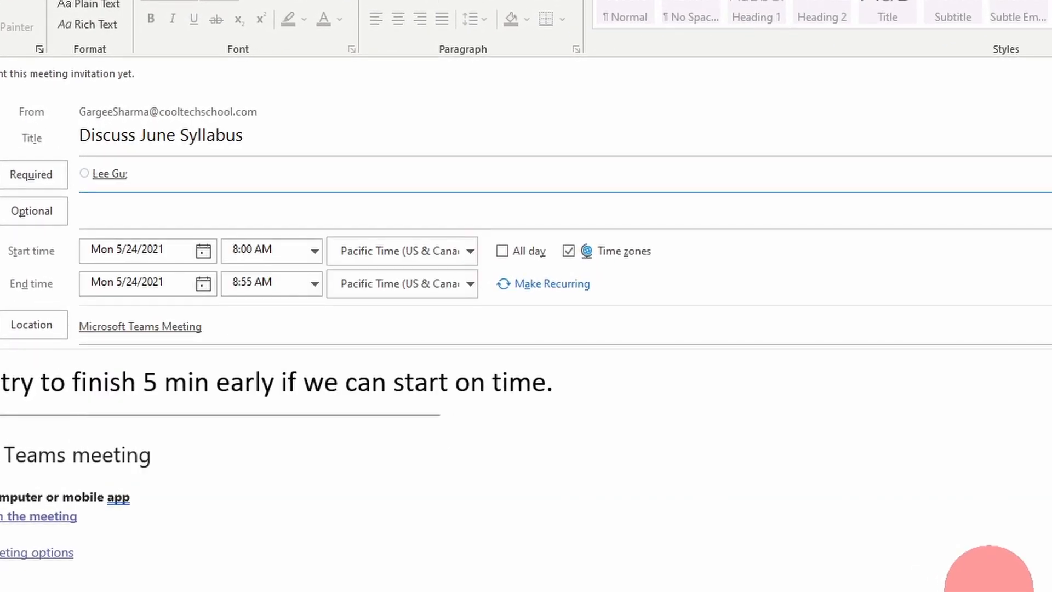
key("BackSpace")
key("BackSpace")
Step: Add the Teachers group as a required attendee of the Discuss June Syllabus meeting
type("te")
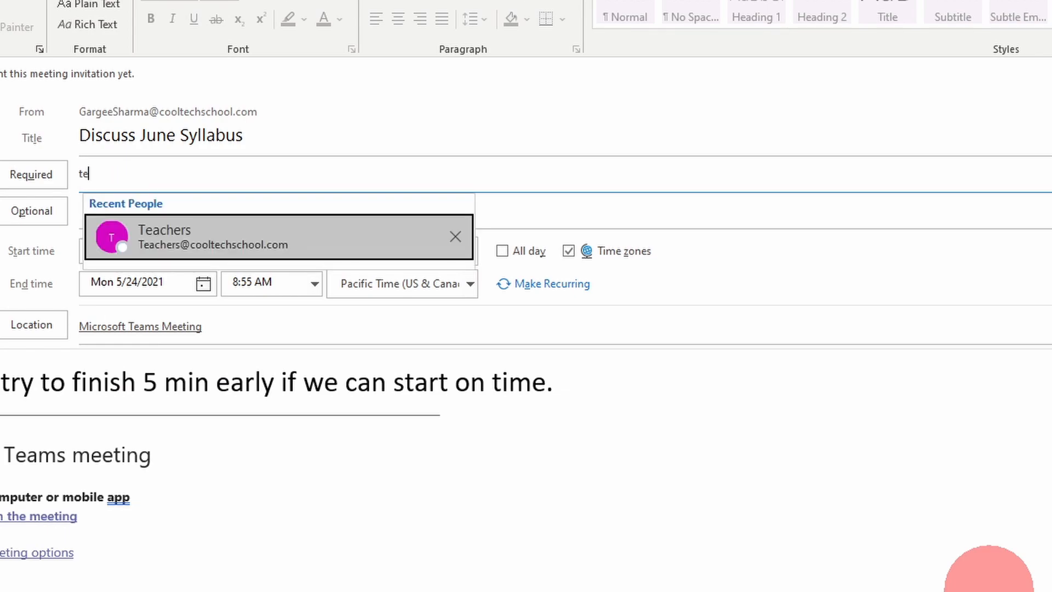
type("a")
key("Return")
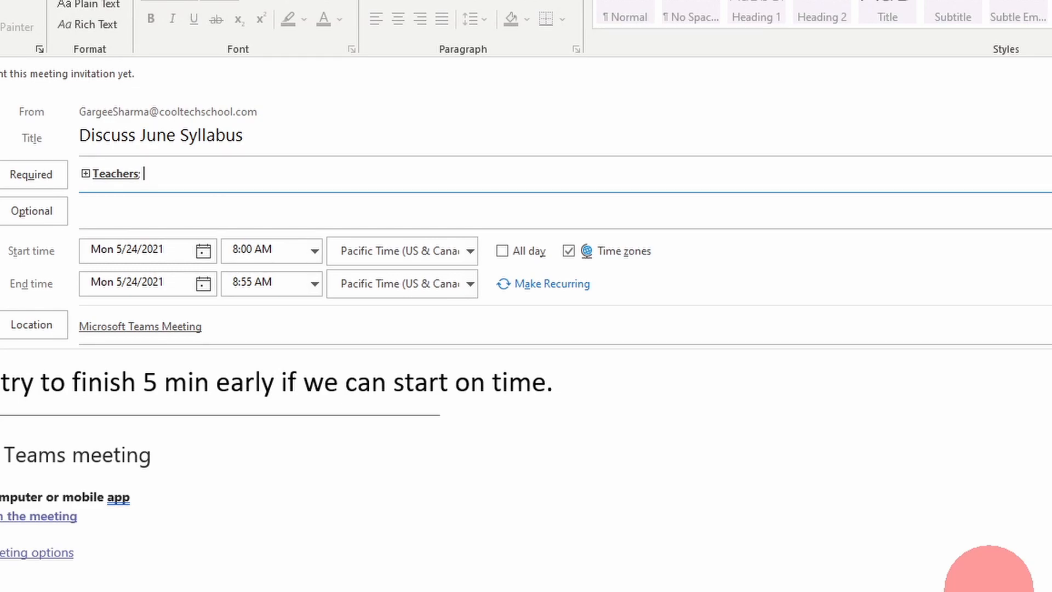
left_click(267, 200)
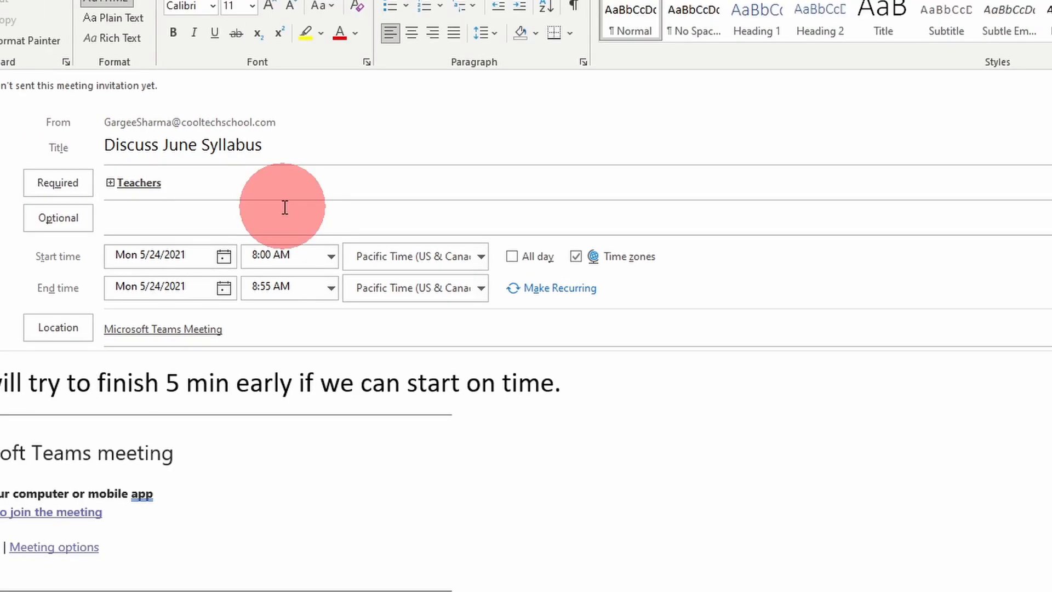
Step: Open the Teachers group's details and examine its full member list
left_click(137, 183)
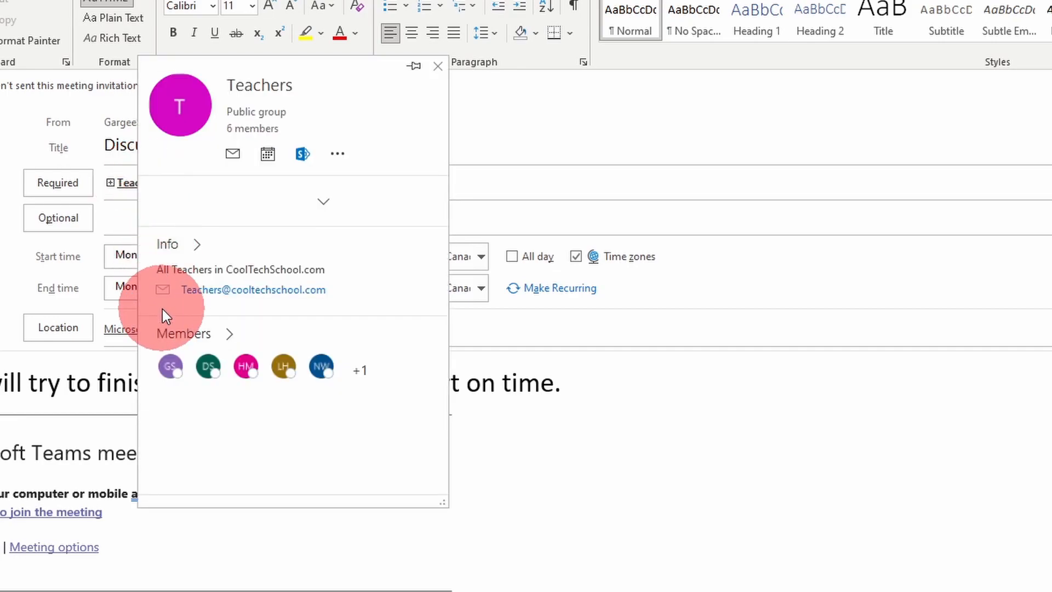
left_click(177, 336)
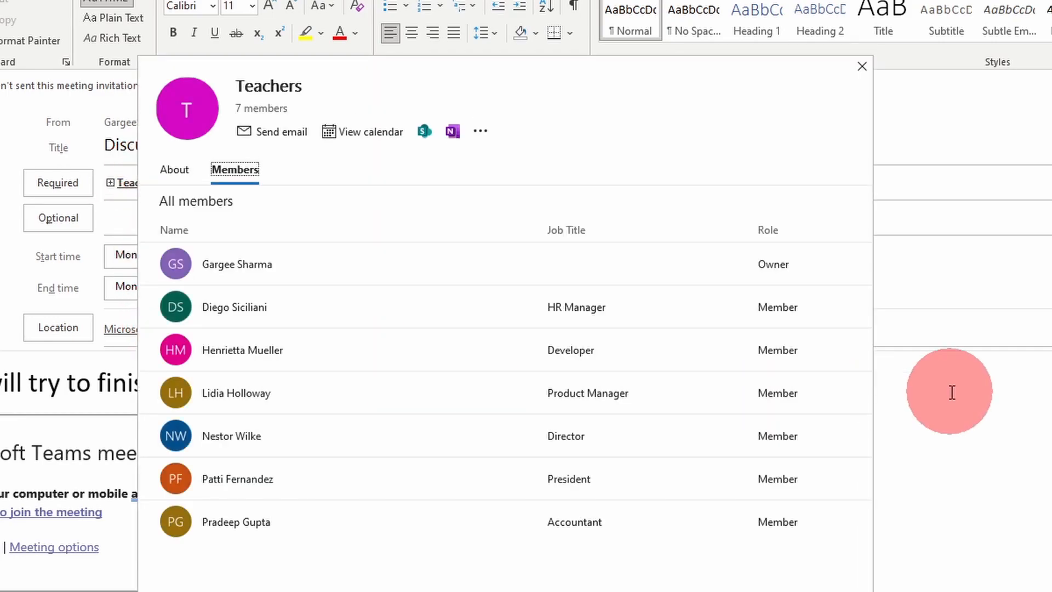
left_click(952, 392)
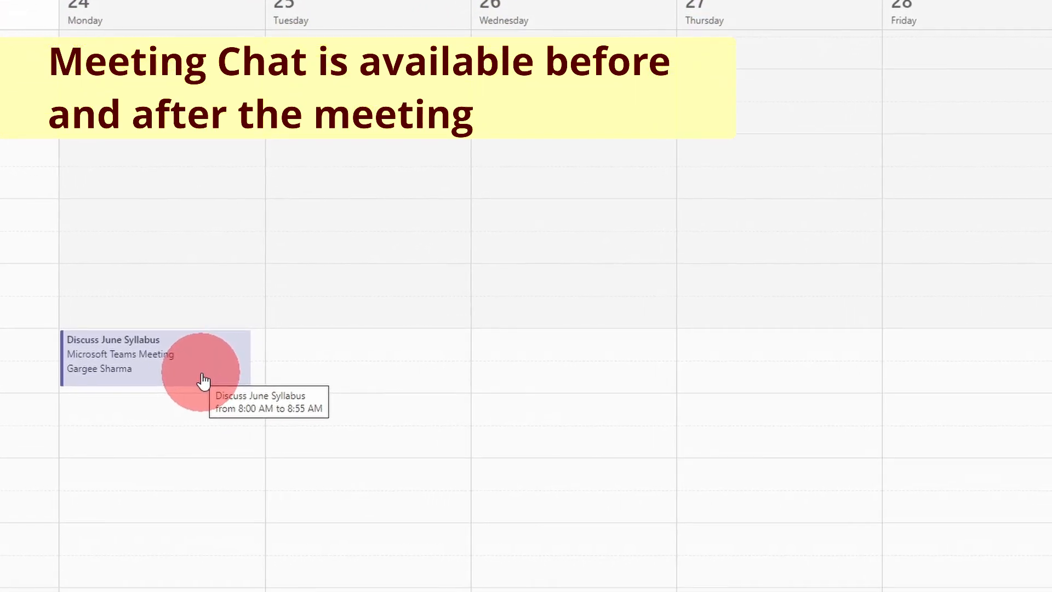
Step: In Microsoft Teams, open the Discuss June Syllabus meeting's participant chat and send "Any suggestion for what subjects we should cover first ?"
left_click(204, 380)
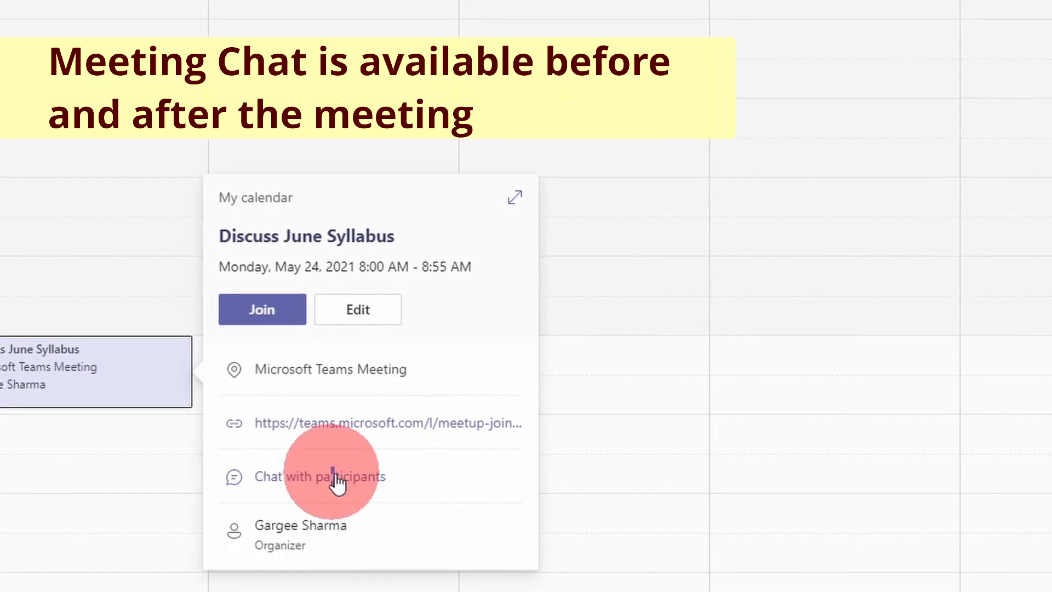
left_click(337, 481)
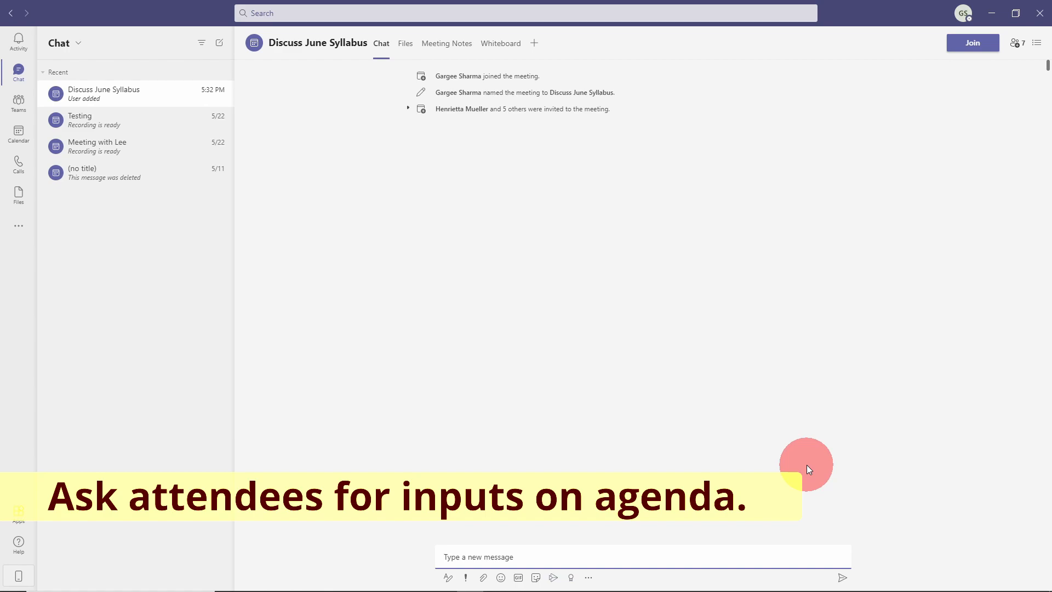
type("Any suggestion for what subjects we should cover first ?")
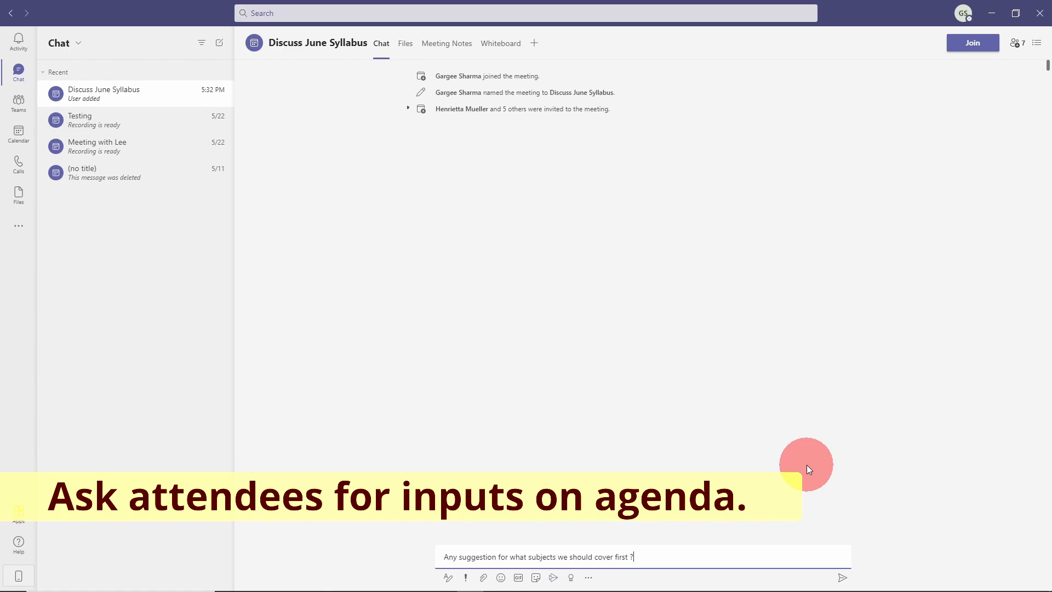
key("Return")
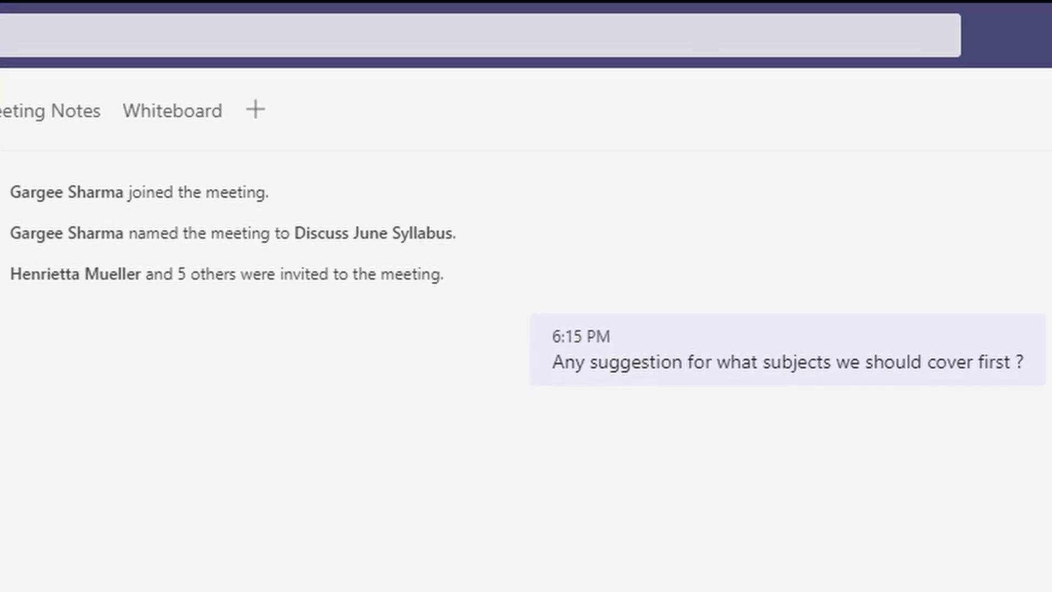
Step: Begin joining the Discuss June Syllabus meeting from the calendar, turning on the camera and checking the video settings
left_click(318, 299)
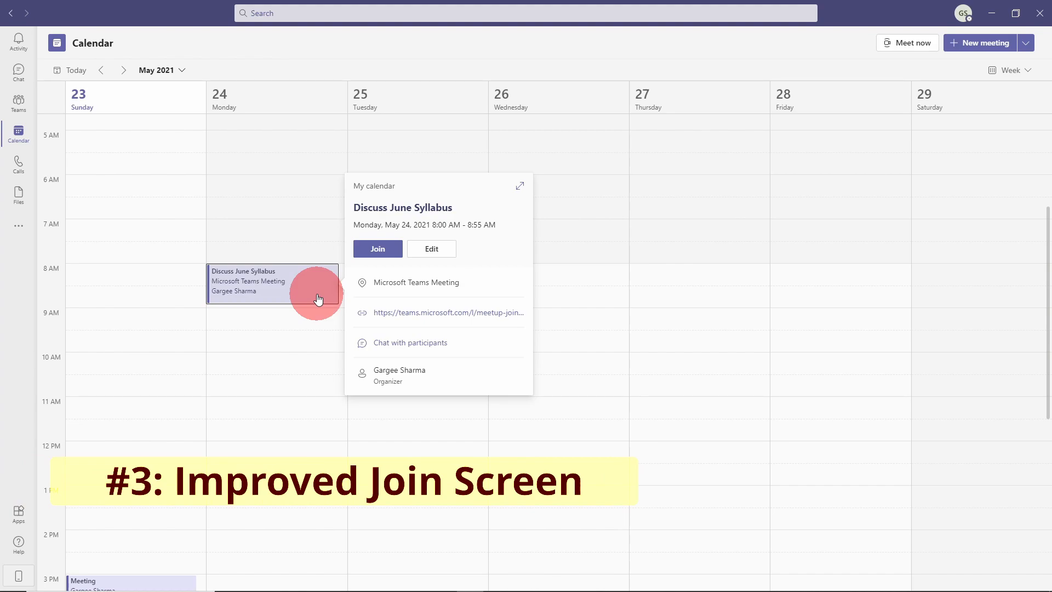
left_click(377, 248)
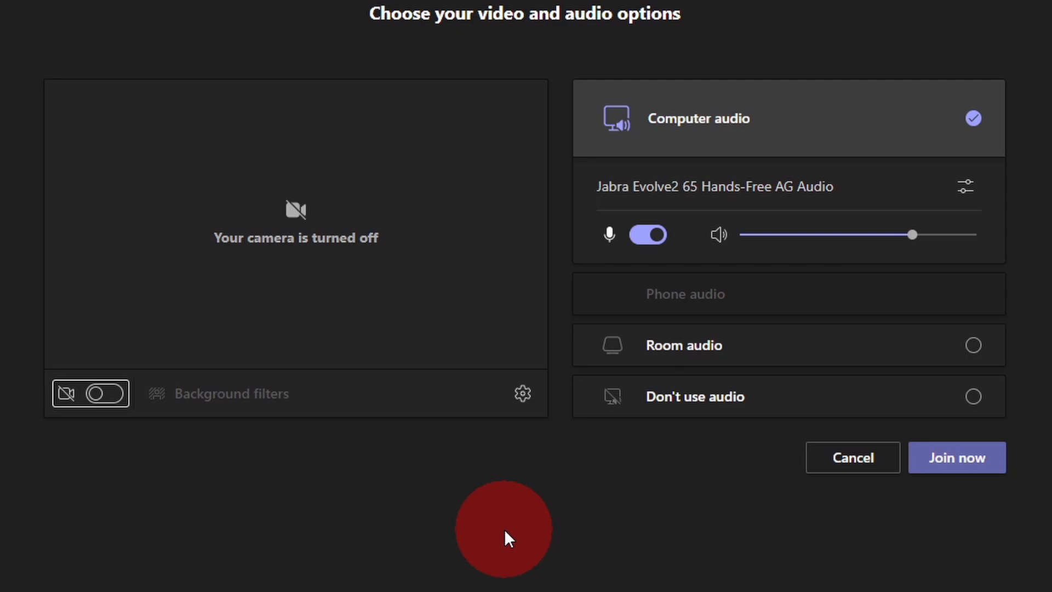
left_click(106, 396)
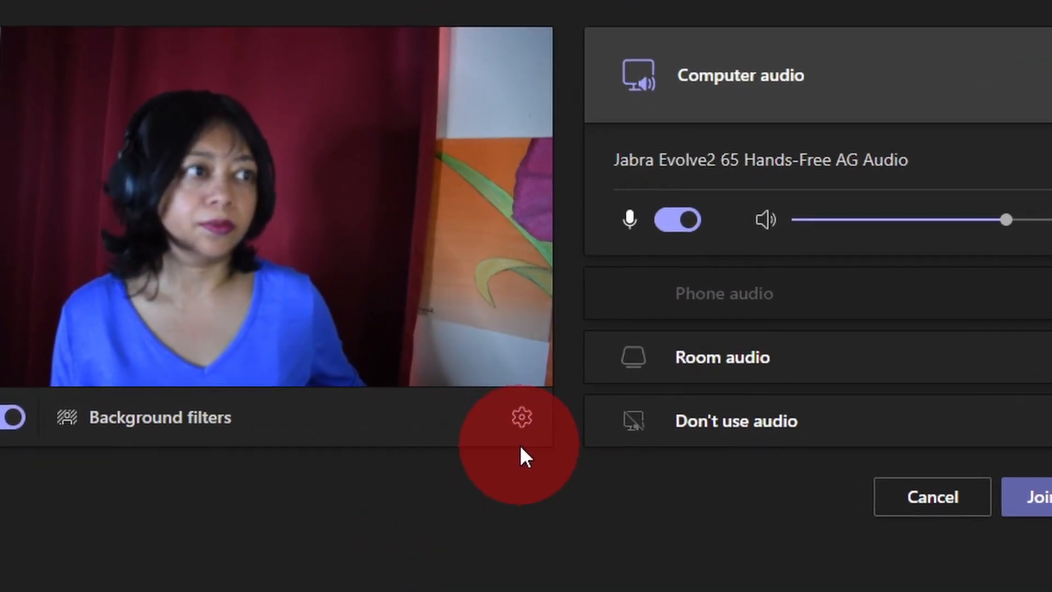
left_click(521, 425)
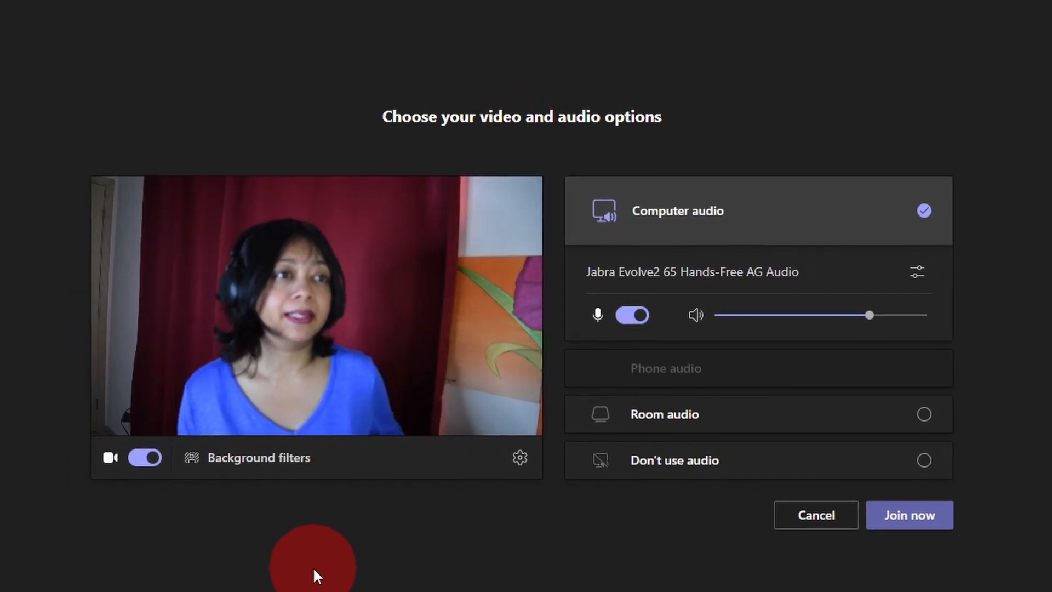
Step: Add the image office-730681_1920 from the BackGrounds folder as a custom video background
left_click(211, 452)
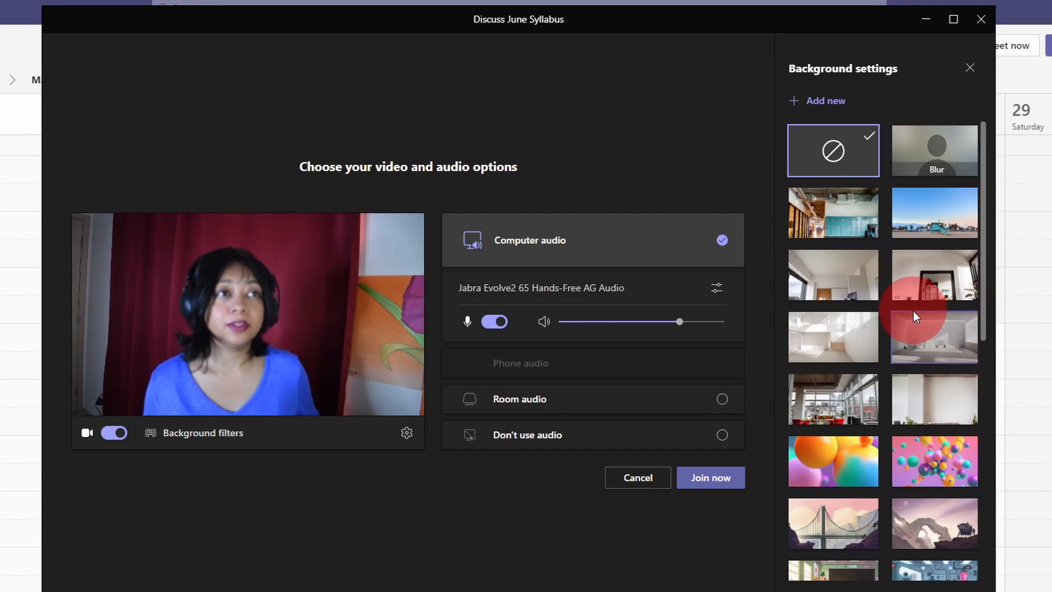
left_click(830, 101)
left_click(407, 165)
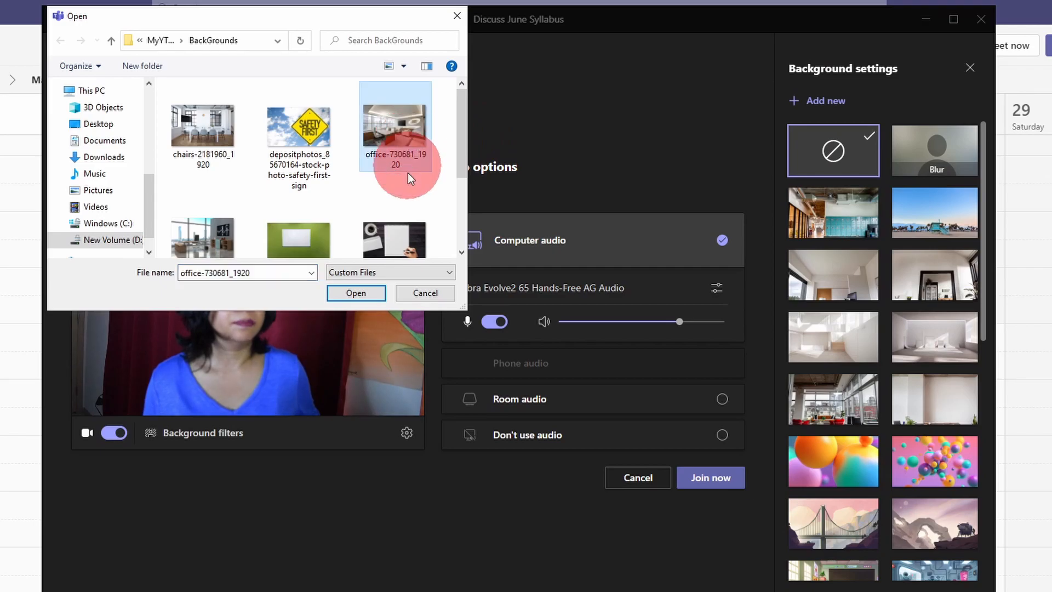
left_click(359, 295)
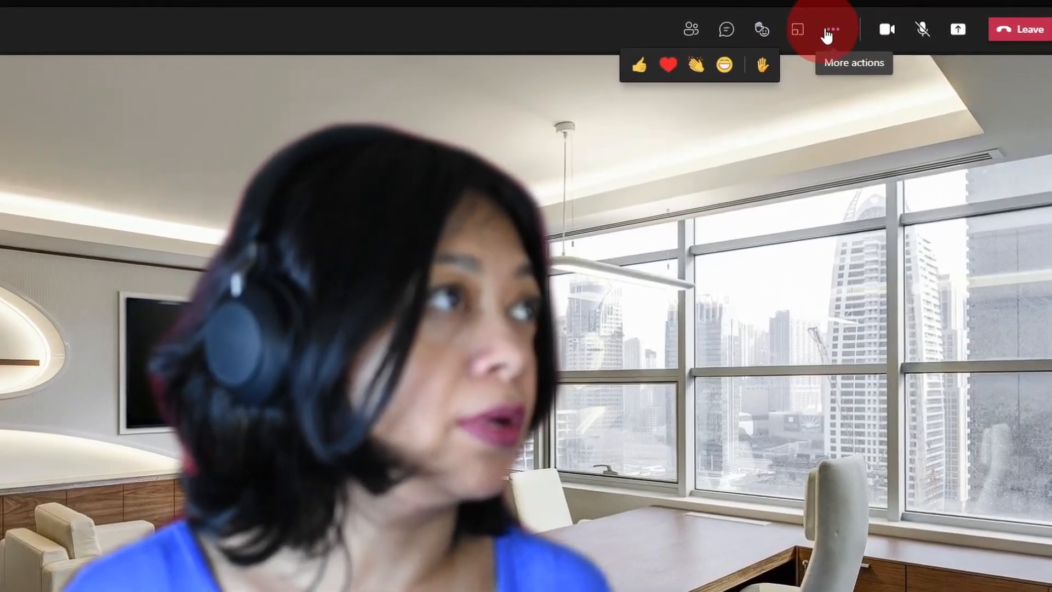
Step: Open the running meeting's options and examine the choices for who can present
left_click(859, 39)
left_click(827, 91)
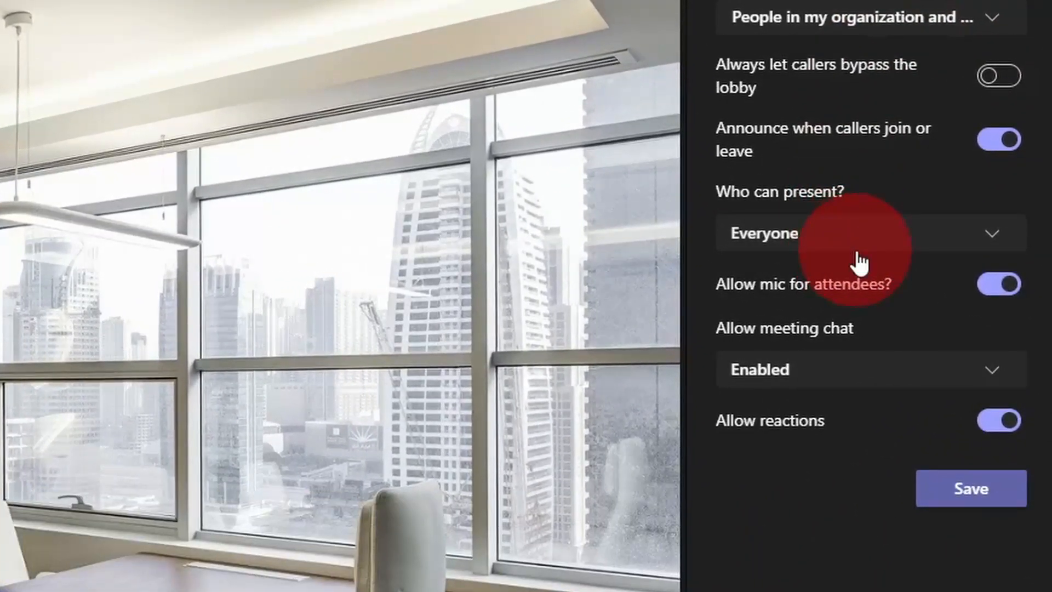
left_click(904, 245)
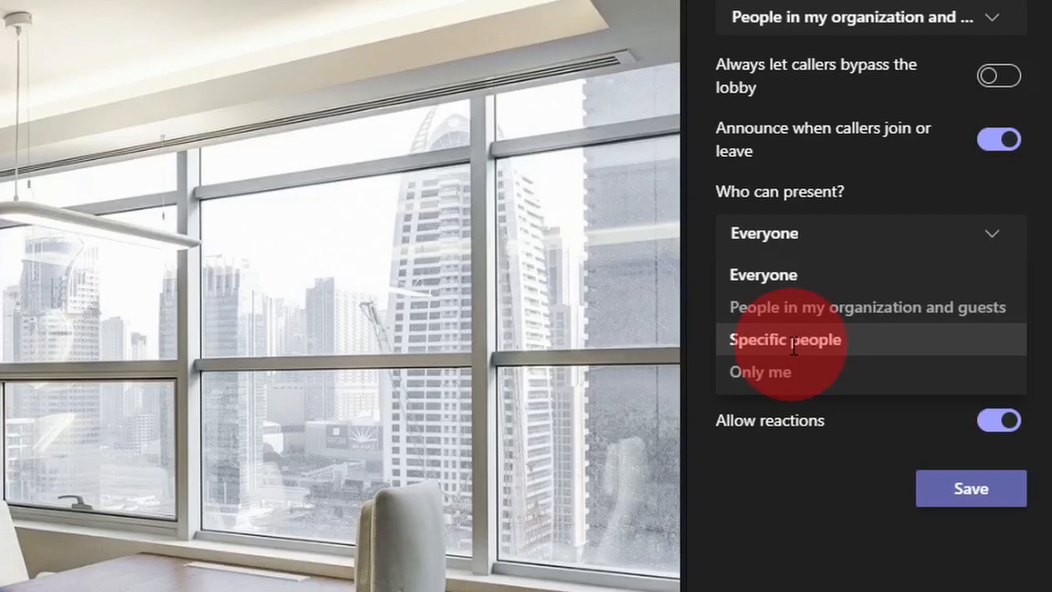
left_click(842, 247)
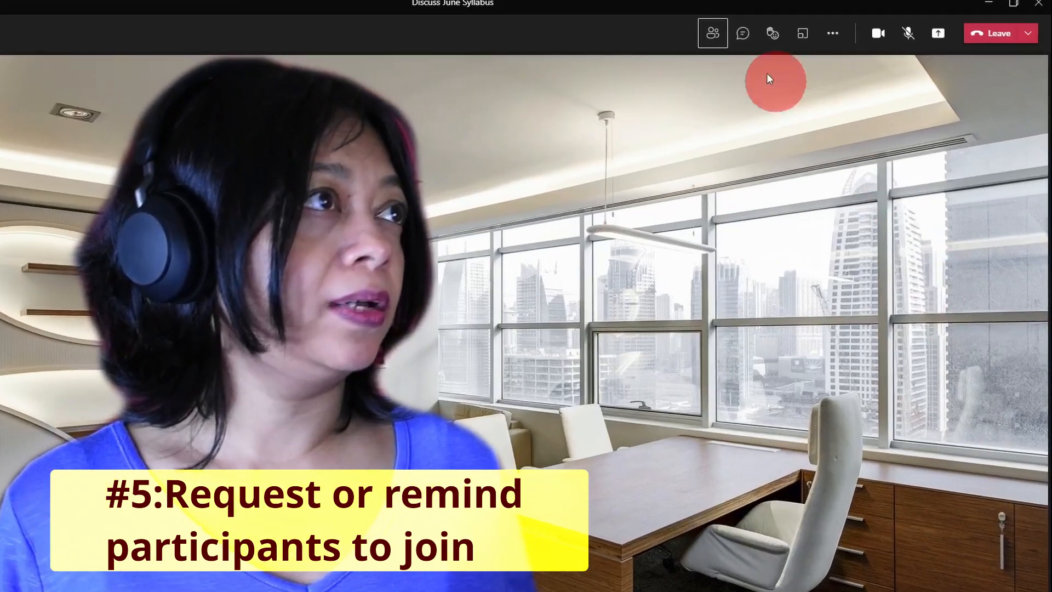
Step: Show the meeting's participants and search for someone to invite with the letter "r"
left_click(754, 37)
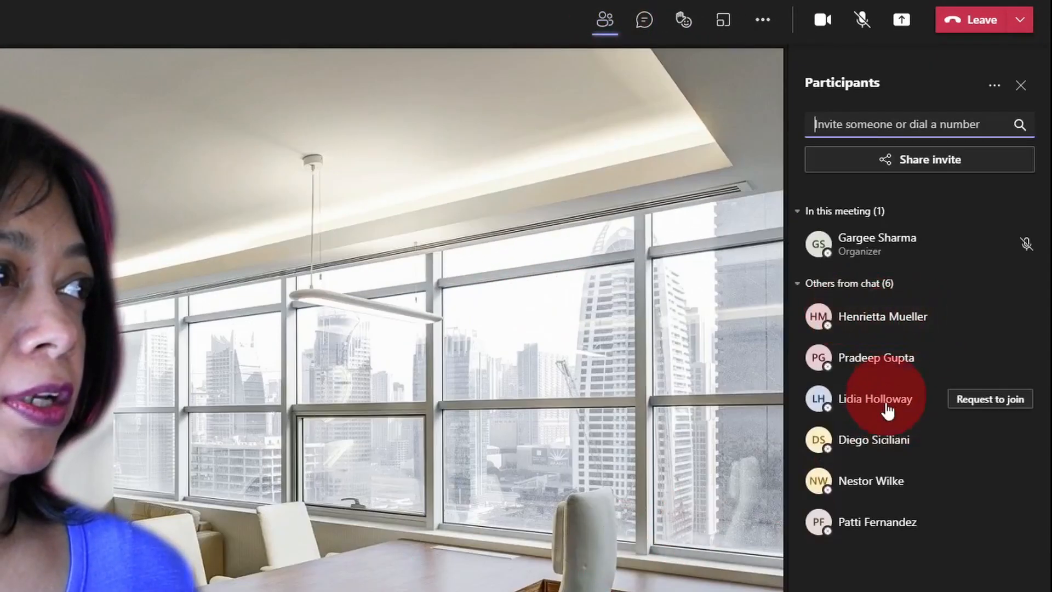
mouse_move(956, 328)
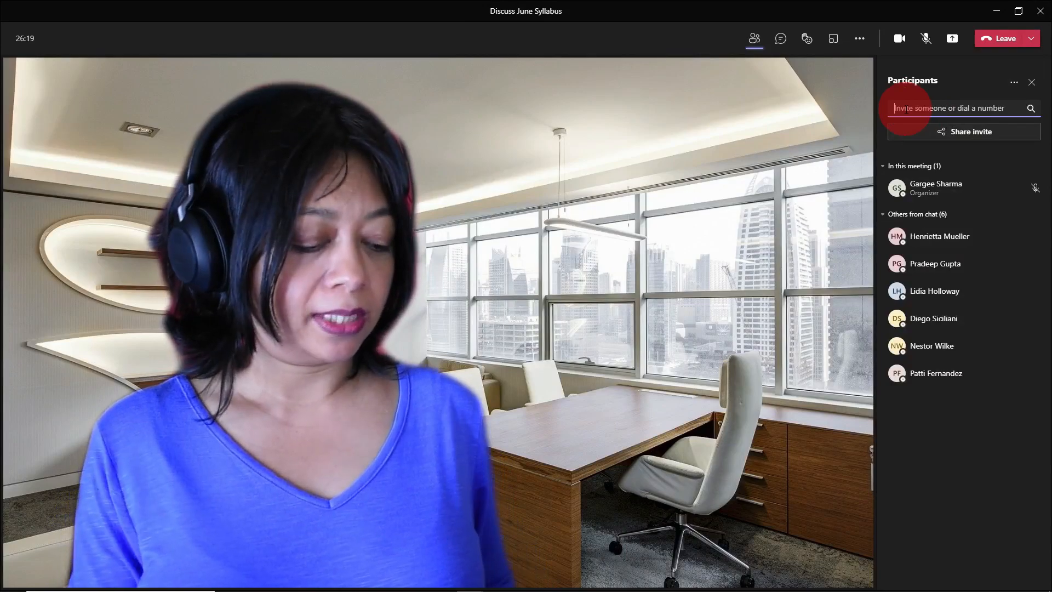
type("r")
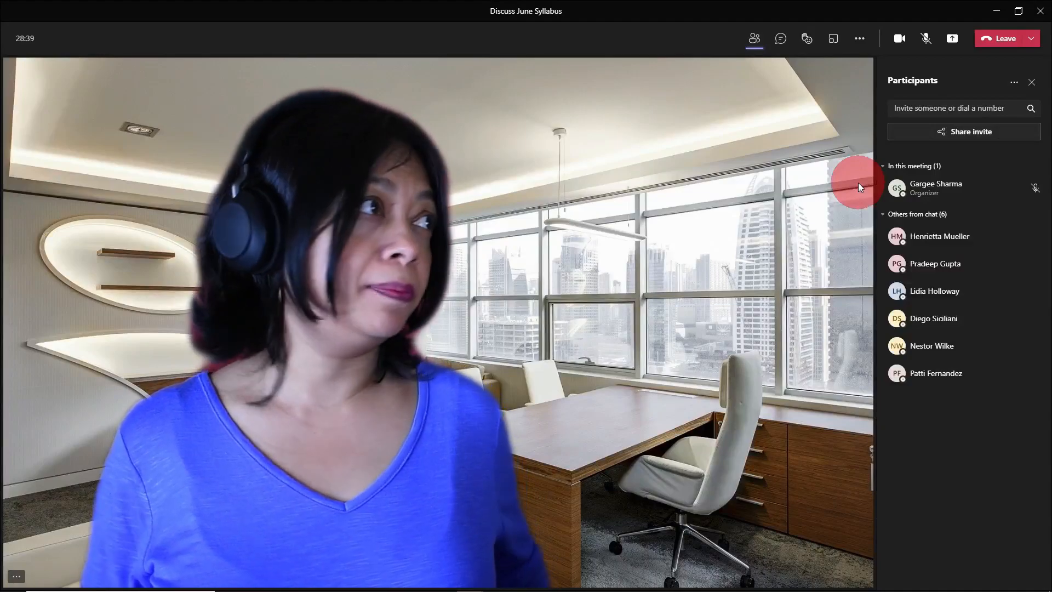
Step: View the available ways to share the meeting invite
left_click(956, 134)
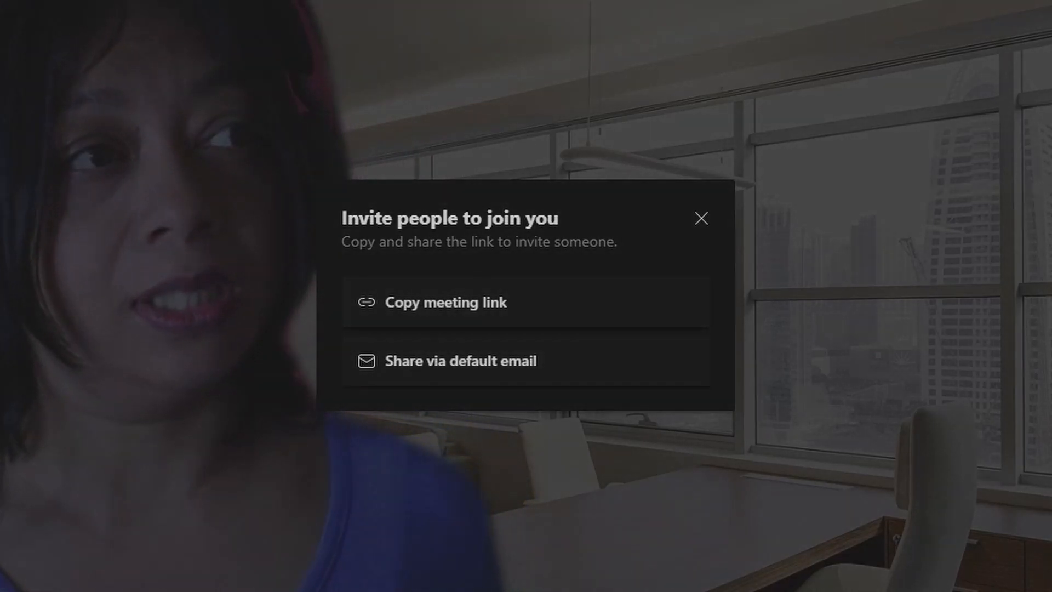
left_click(485, 500)
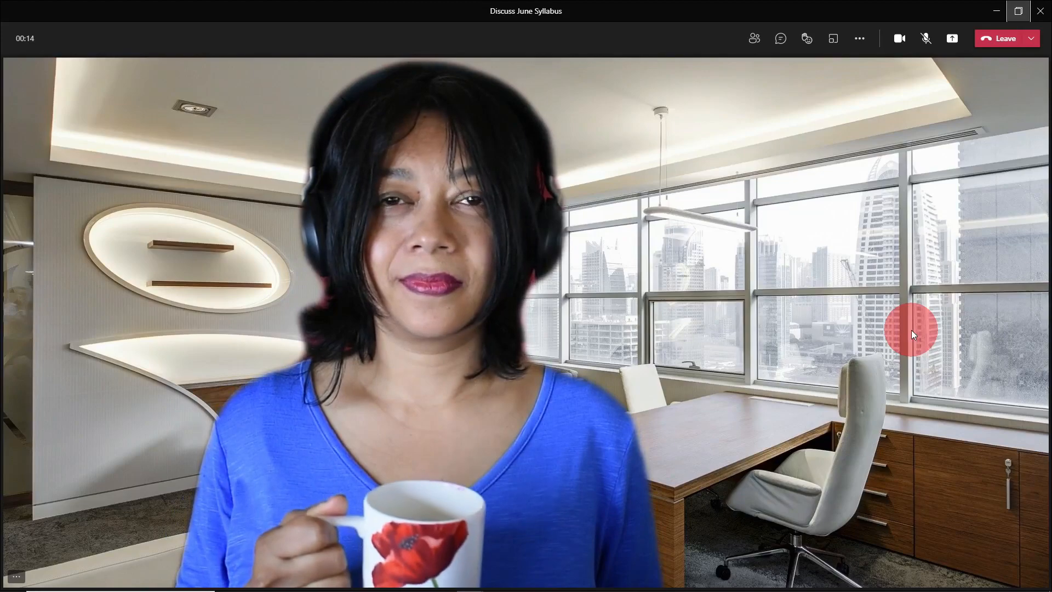